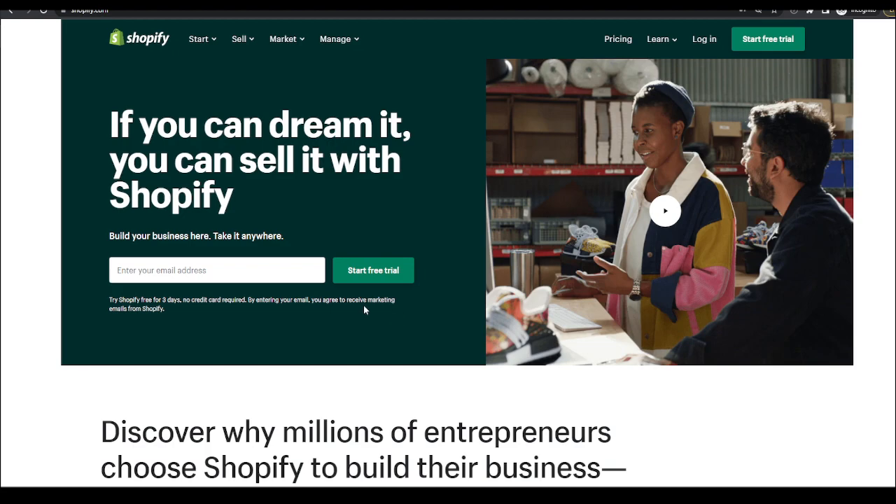
- Highlight the 'Try Shopify' text on shopify.com, then clear the highlight
left_click_drag(110, 302, 138, 303)
left_click(137, 302)
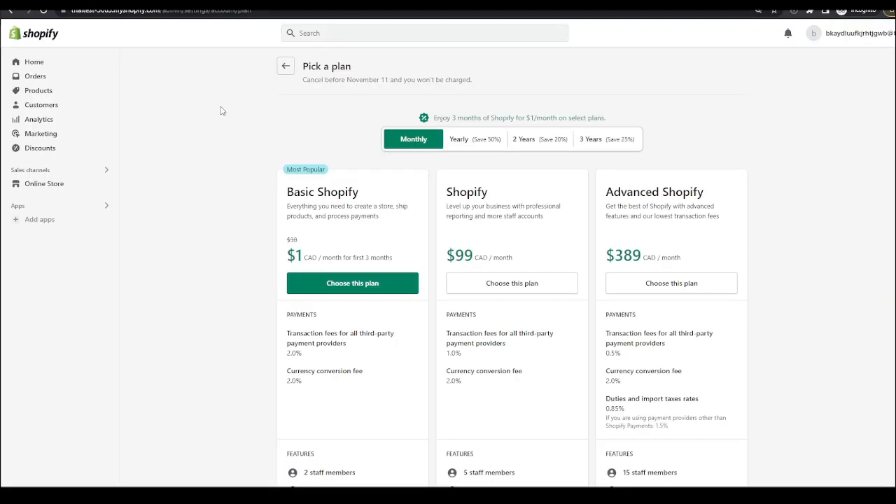
left_click(70, 63)
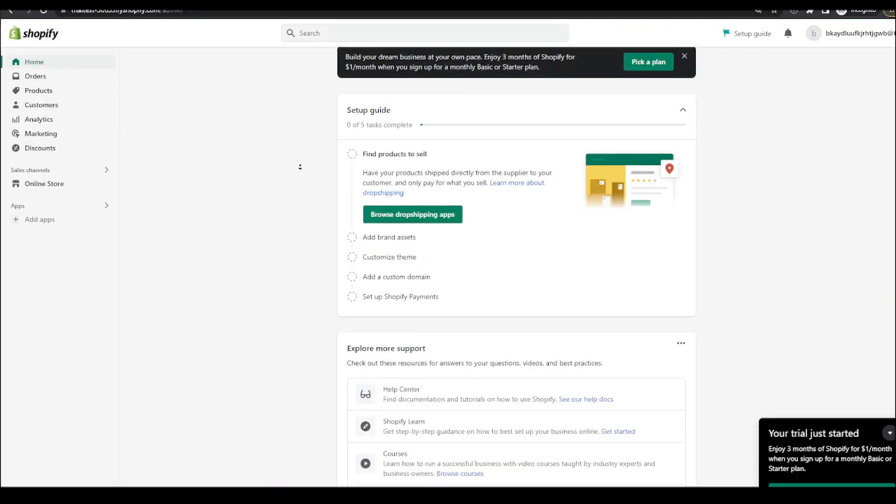
scroll(308, 130, "down", 5)
scroll(308, 140, "up", 5)
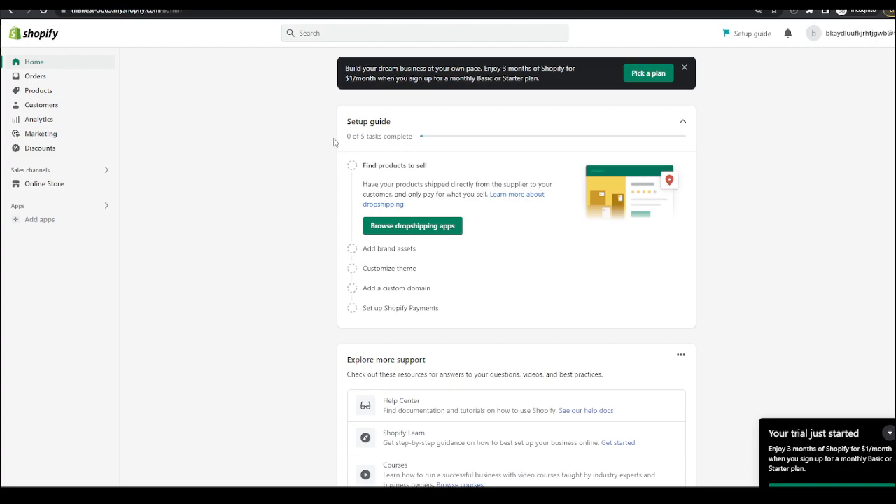
left_click(642, 72)
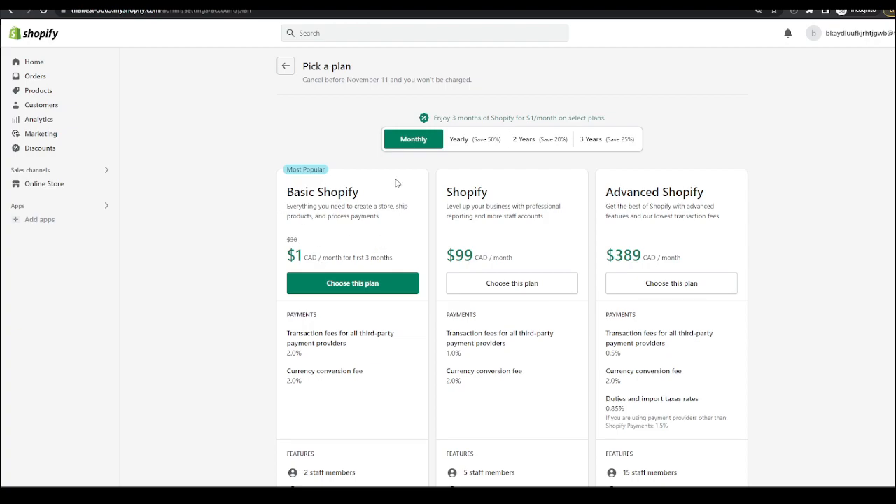
scroll(398, 183, "down", 1)
scroll(399, 203, "down", 3)
scroll(364, 315, "down", 2)
scroll(273, 238, "up", 2)
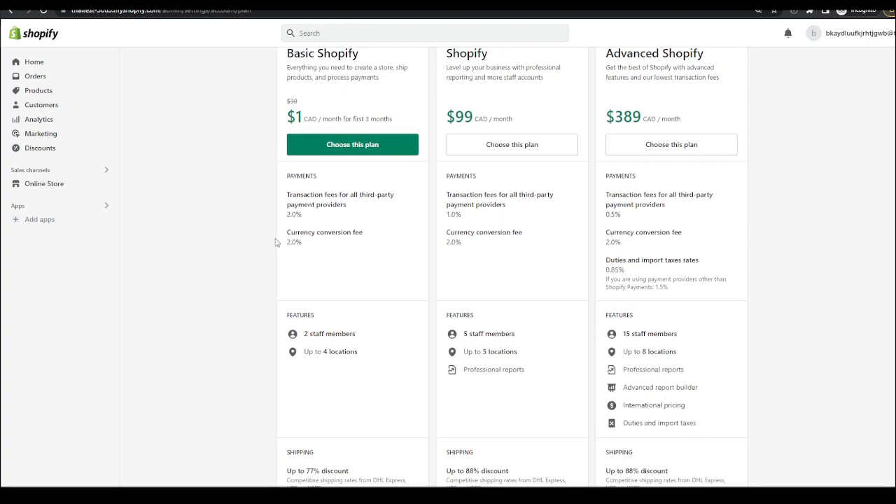
scroll(259, 189, "up", 1)
scroll(255, 116, "up", 3)
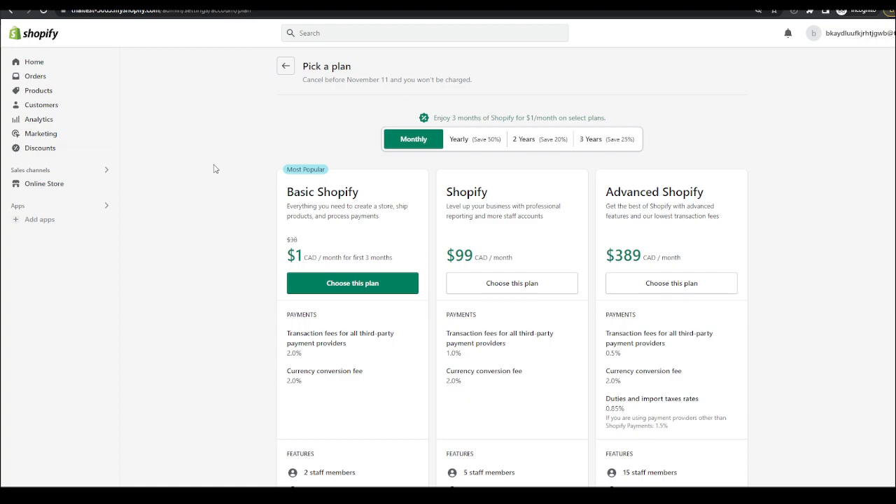
- Go to Online Store in the sidebar to show the Themes page with Dawn current
left_click(40, 183)
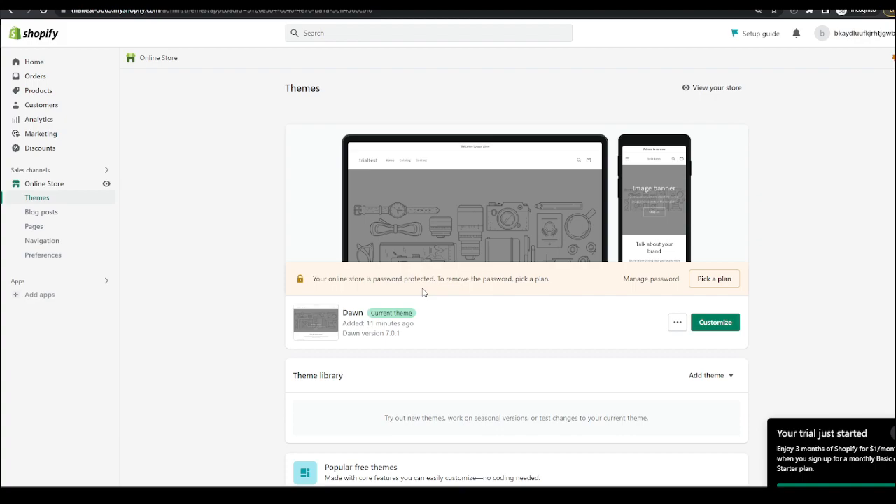
- Use Pick a plan in the password-protection notice to reach the plan selection page
left_click(705, 280)
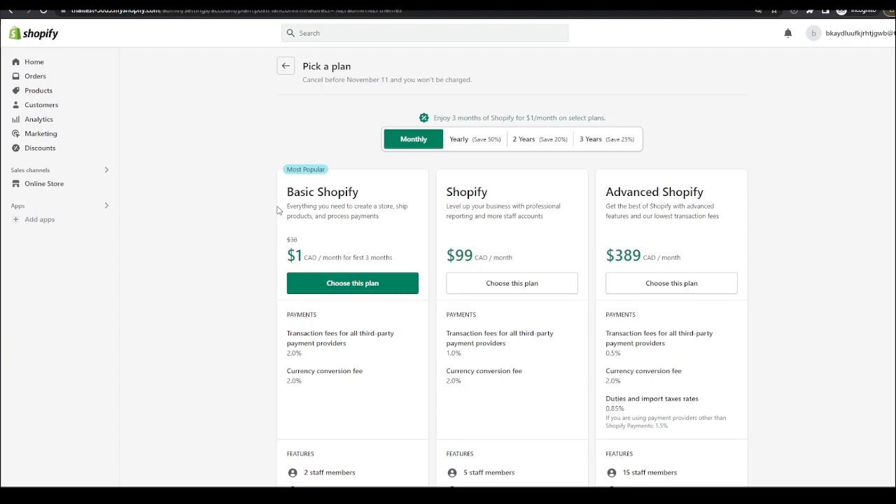
scroll(417, 195, "down", 1)
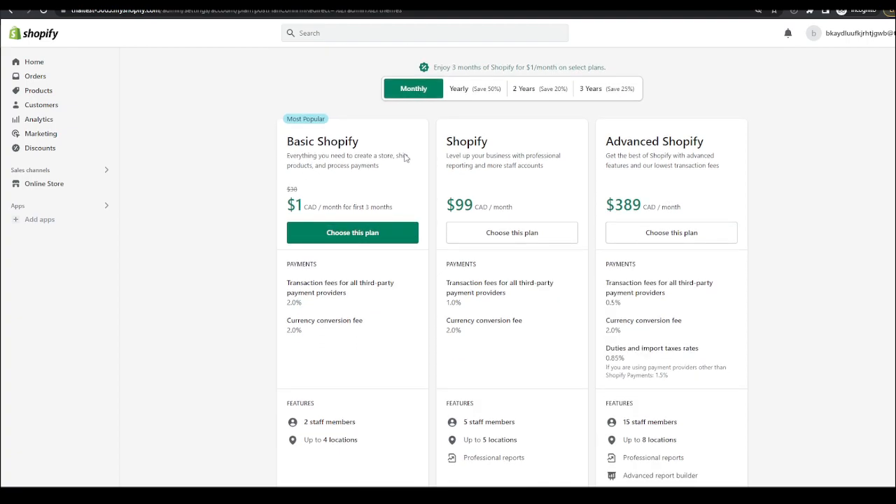
scroll(430, 168, "down", 1)
scroll(431, 196, "up", 1)
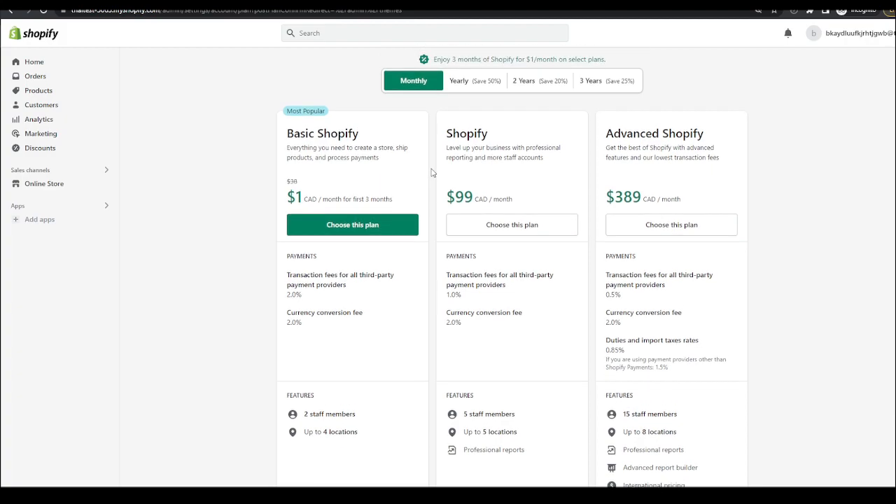
scroll(431, 172, "up", 2)
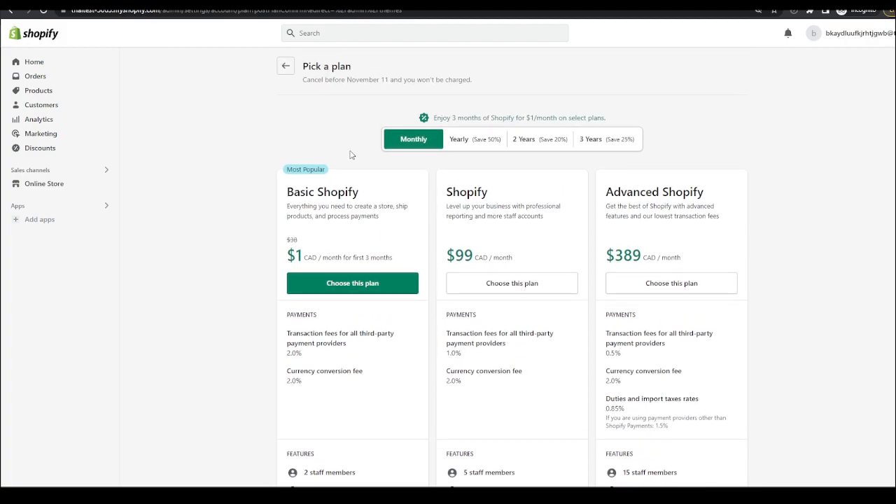
- Compare yearly and monthly billing, highlighting Shopify's $99 monthly price, ending on yearly at $49.49
left_click(480, 139)
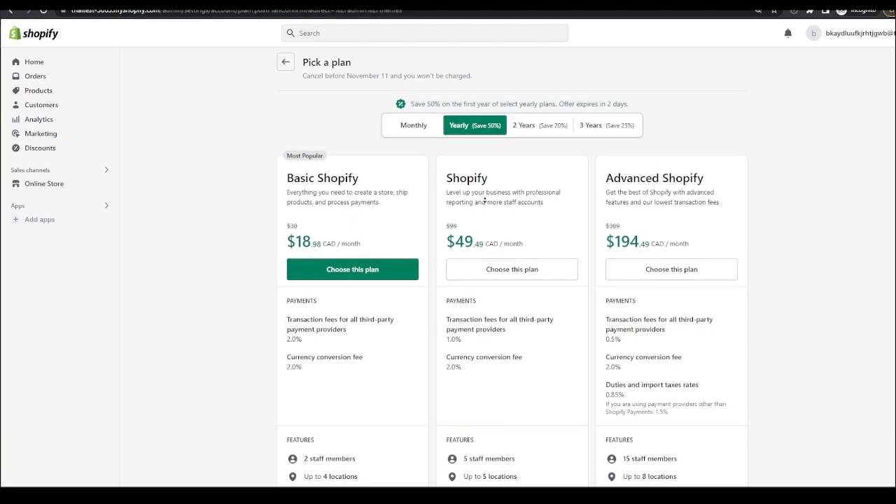
scroll(328, 179, "down", 1)
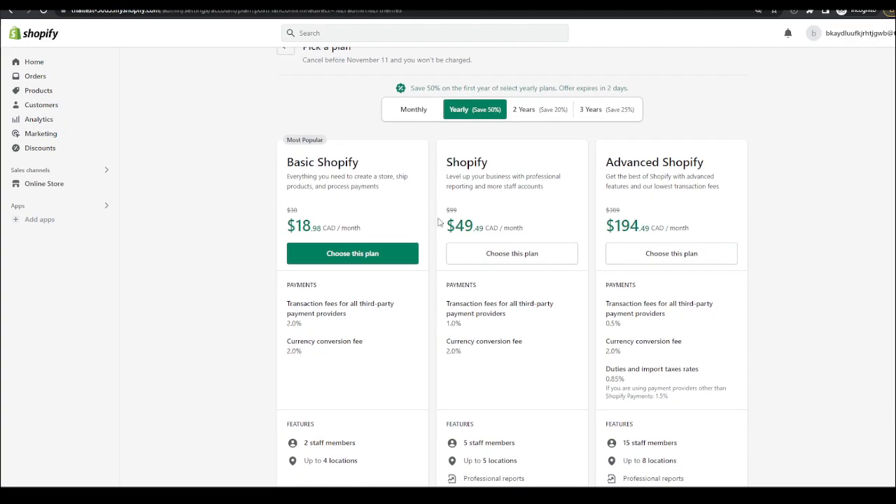
left_click(413, 109)
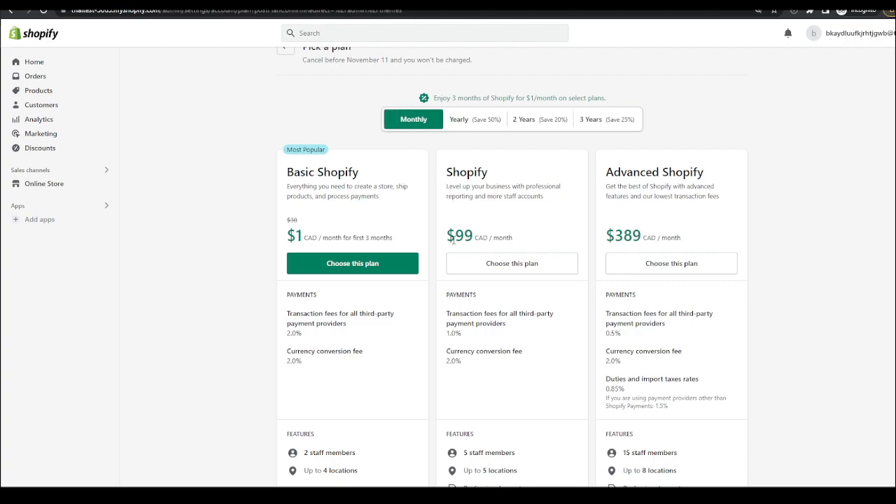
left_click_drag(454, 235, 476, 237)
left_click(474, 119)
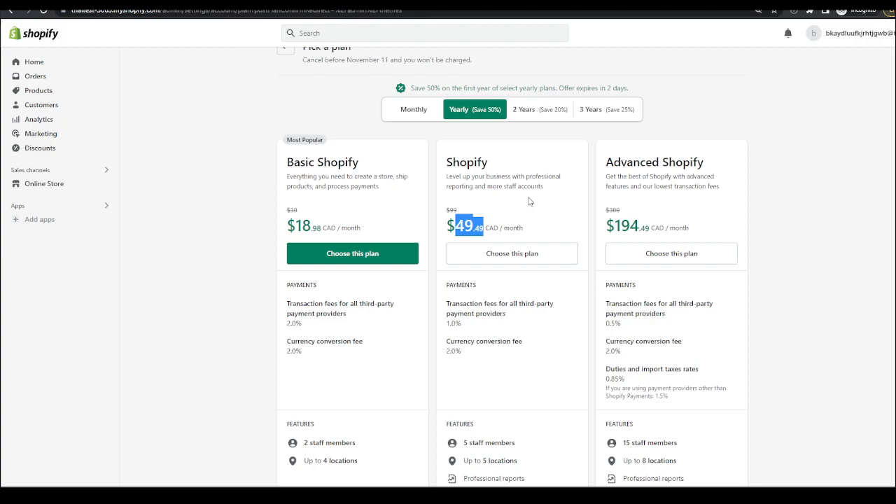
- Switch billing back to Monthly: Basic Shopify $1, Shopify $99, Advanced $389 CAD
left_click(413, 109)
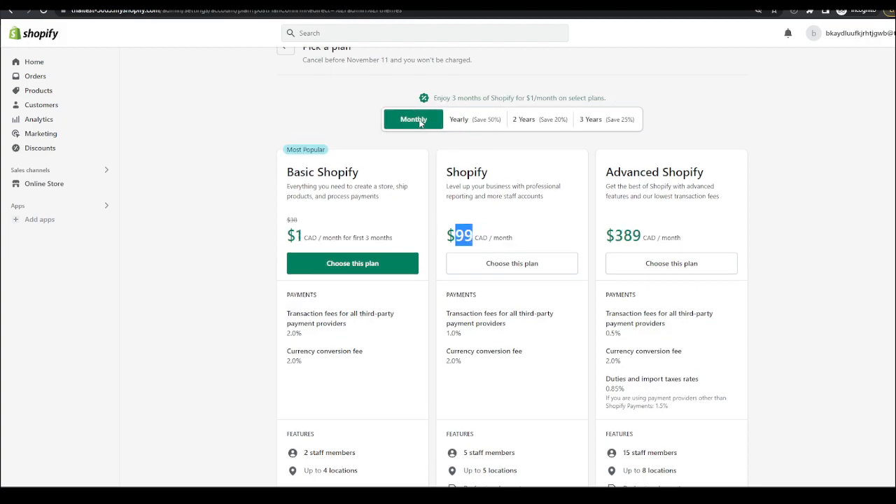
left_click(420, 183)
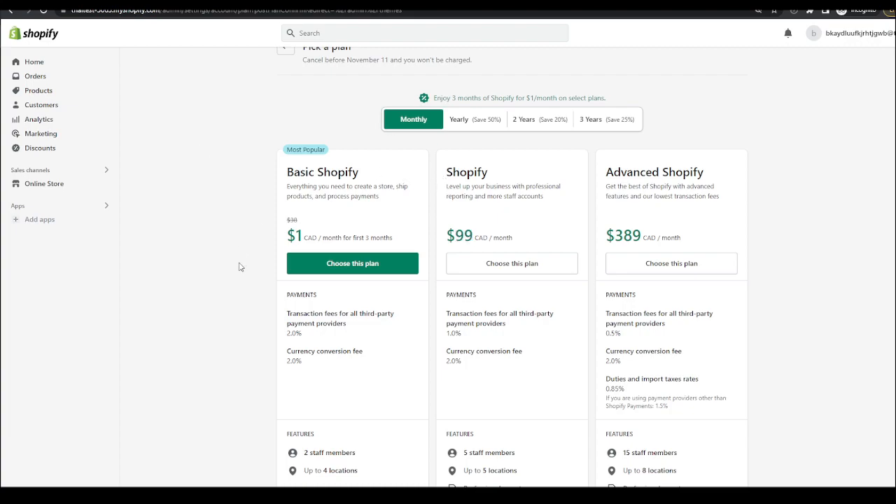
scroll(198, 223, "down", 2)
scroll(197, 223, "down", 2)
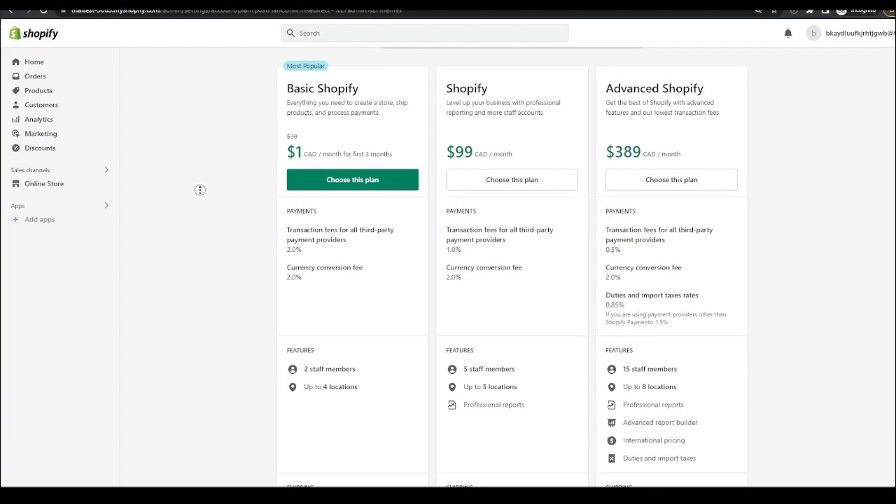
scroll(198, 210, "up", 3)
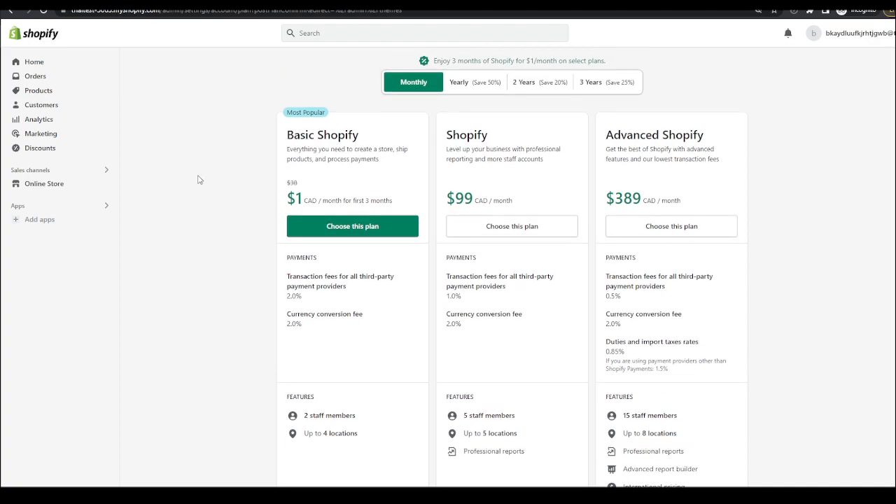